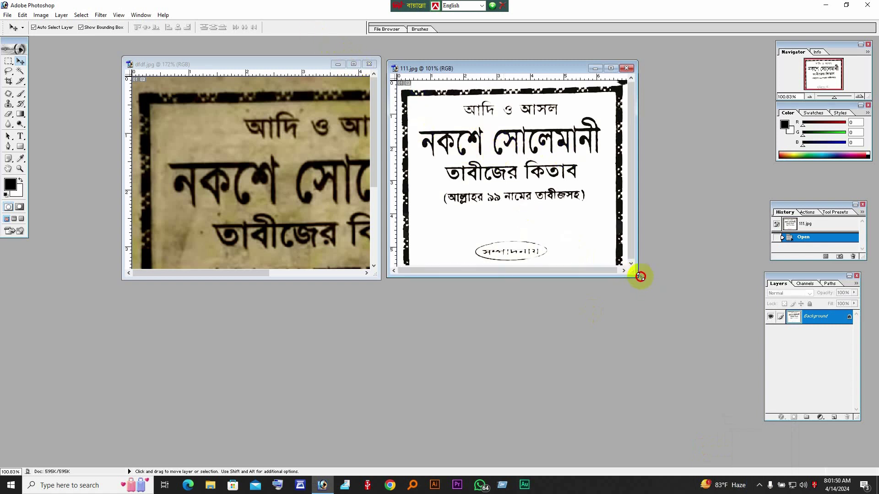
Enlarge the windows of 111.jpg and dfdf.jpg side by side to compare the cleaned page with the stained original.
left_click_drag(639, 275, 731, 404)
scroll(600, 308, "up", 2)
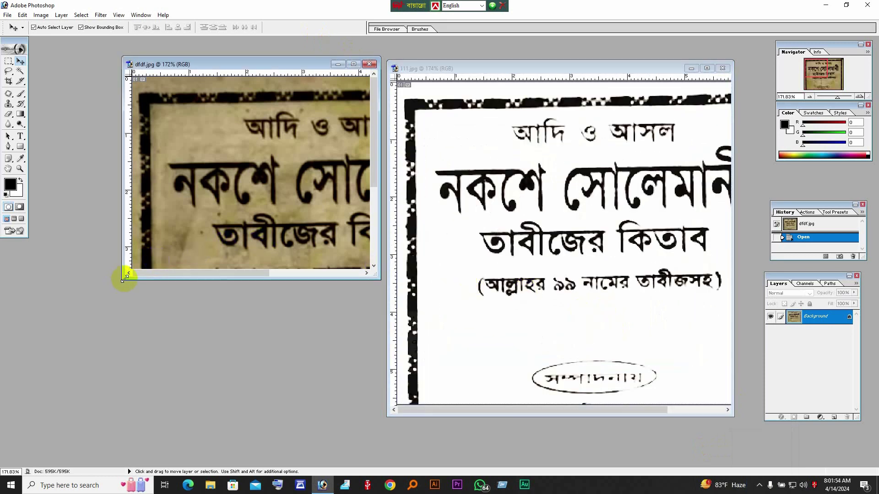
left_click_drag(121, 278, 18, 413)
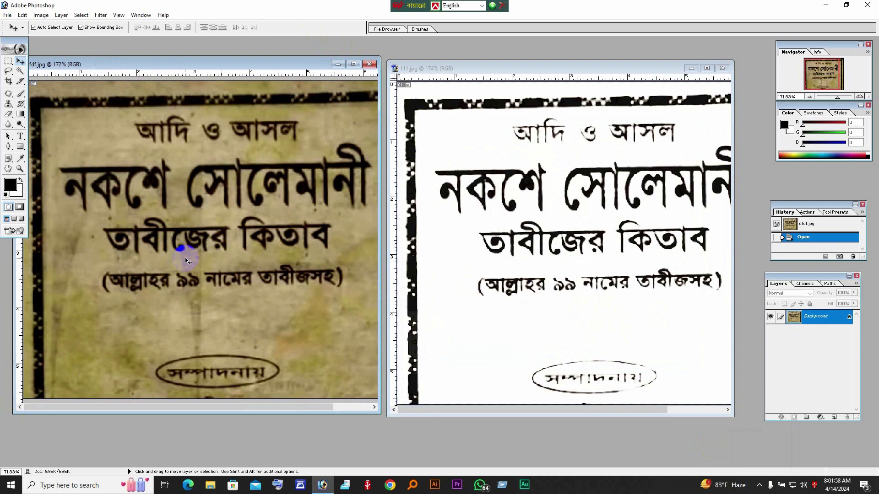
Close 111.jpg and maximize dfdf.jpg, viewing it at 200%.
left_click(722, 68)
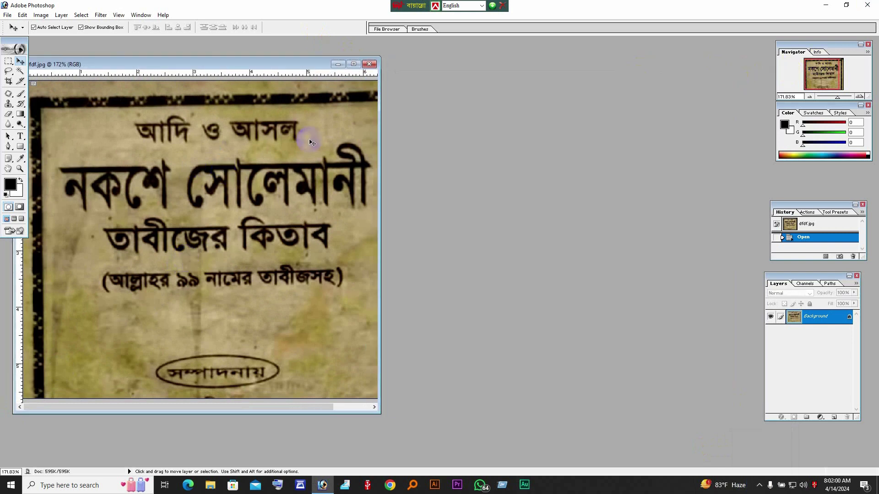
left_click(353, 64)
key("ctrl+0")
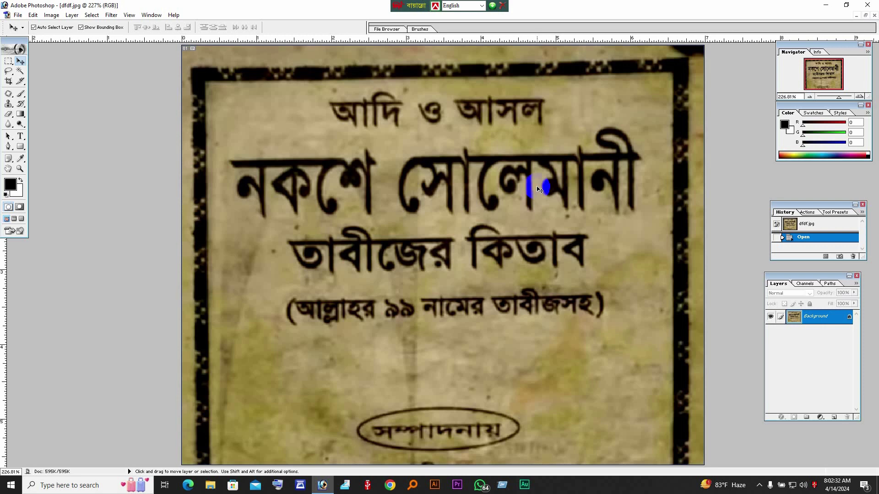
key("ctrl+minus")
key("ctrl+minus")
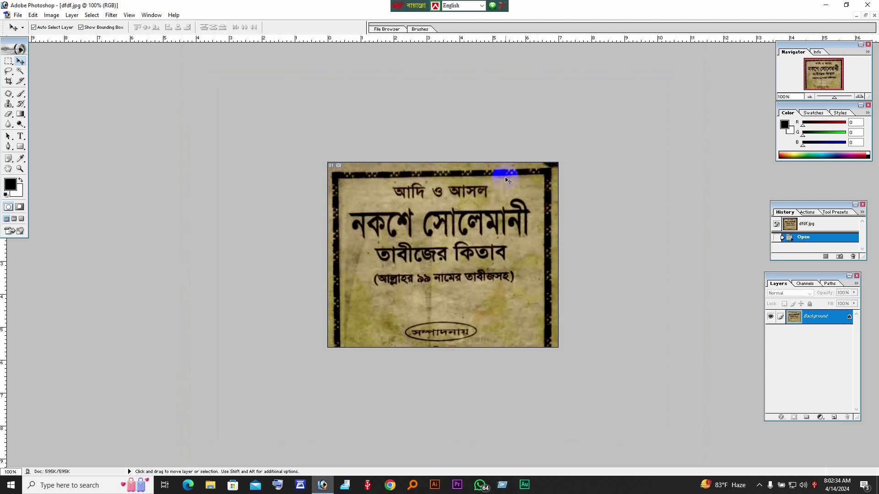
key("ctrl+plus")
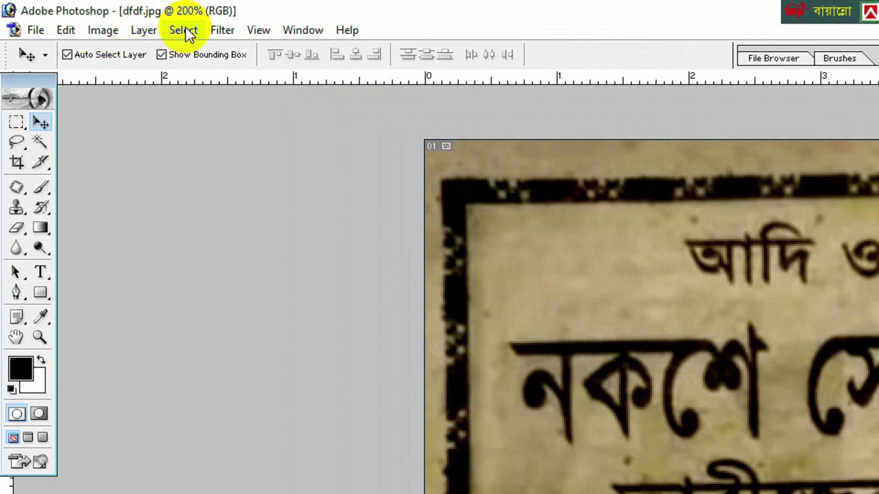
Start a Color Range selection with the fuzziness lowered to 13 and sample the dark lettering of the large title line.
left_click(186, 31)
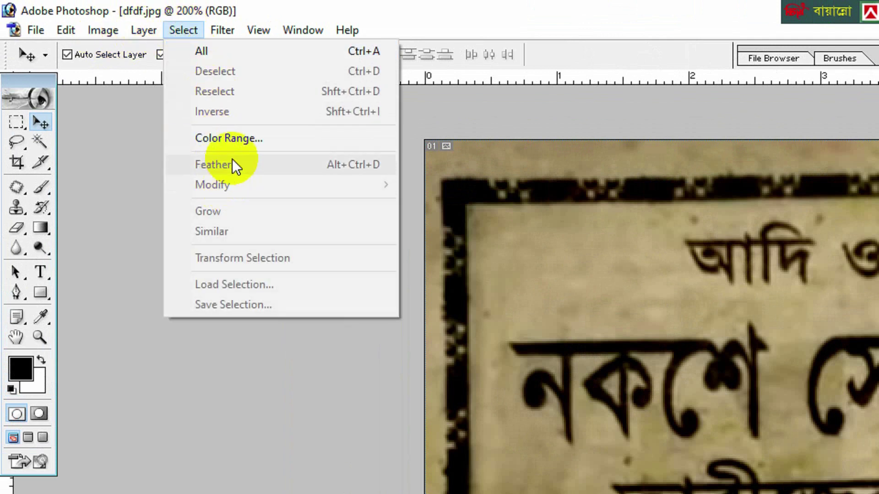
left_click(230, 142)
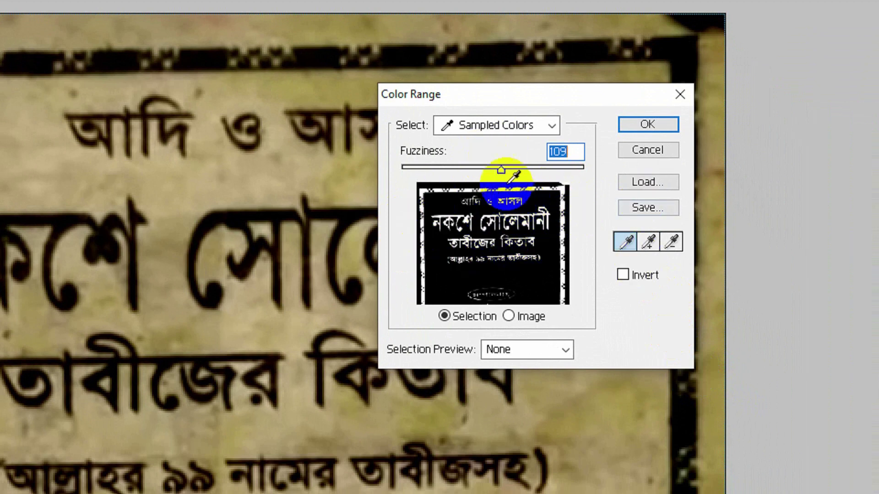
left_click_drag(504, 169, 422, 180)
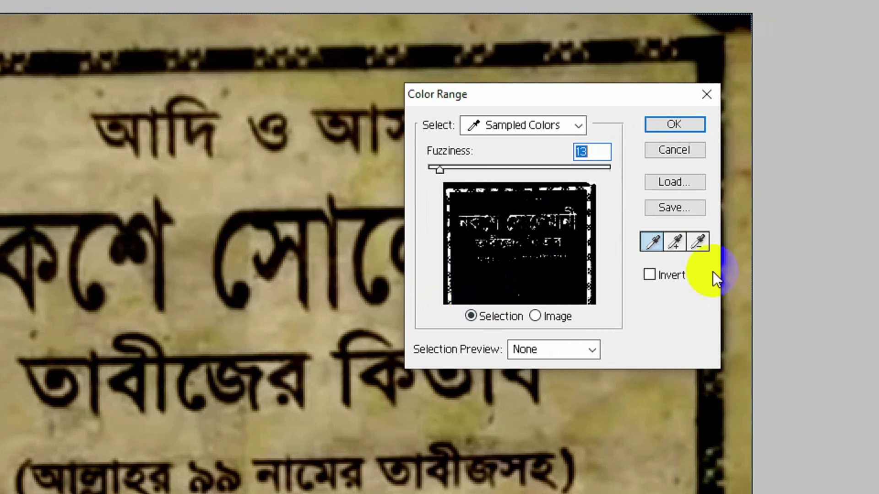
left_click(269, 260)
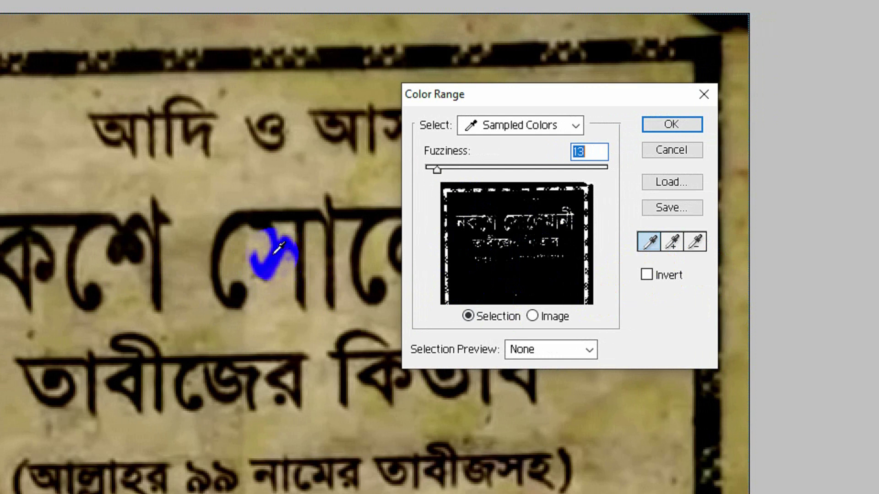
left_click(509, 274)
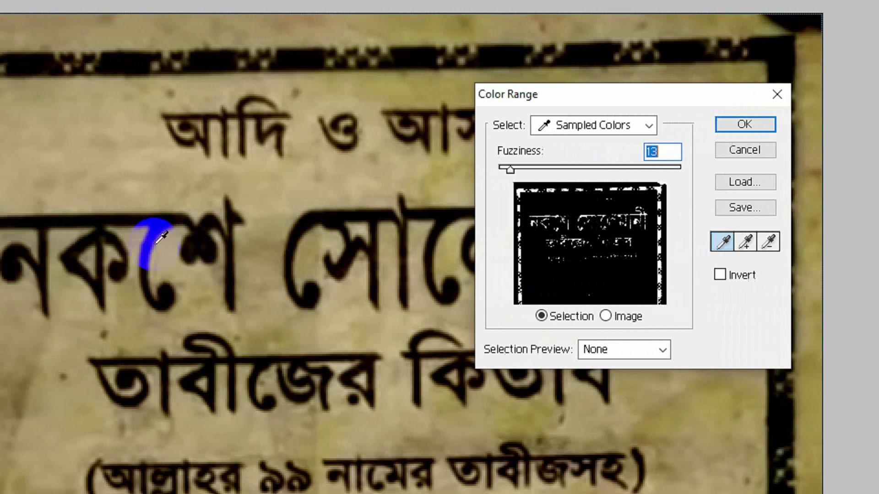
left_click(160, 245)
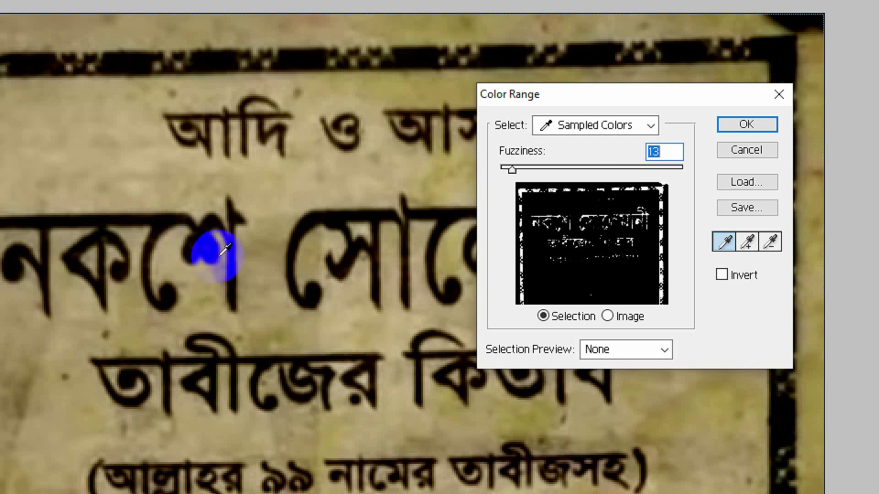
left_click(200, 240)
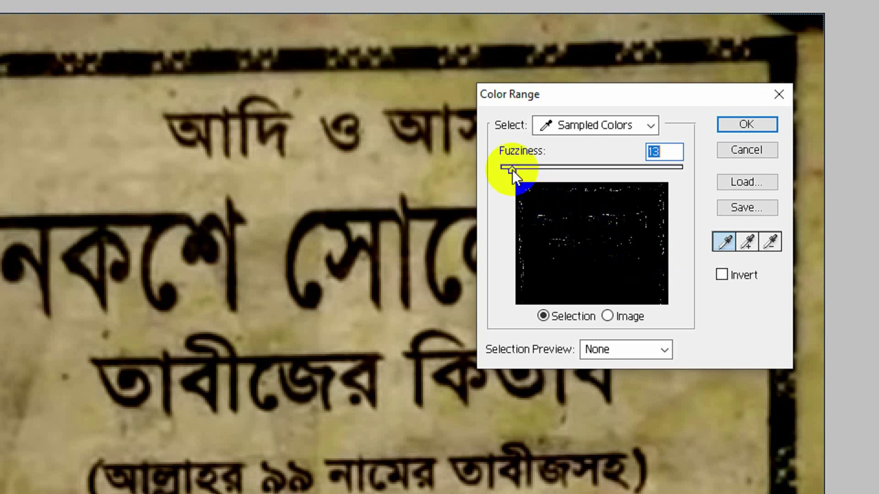
Raise the Color Range fuzziness to 111 and apply the selection of the black lettering and border.
left_click_drag(513, 168, 602, 180)
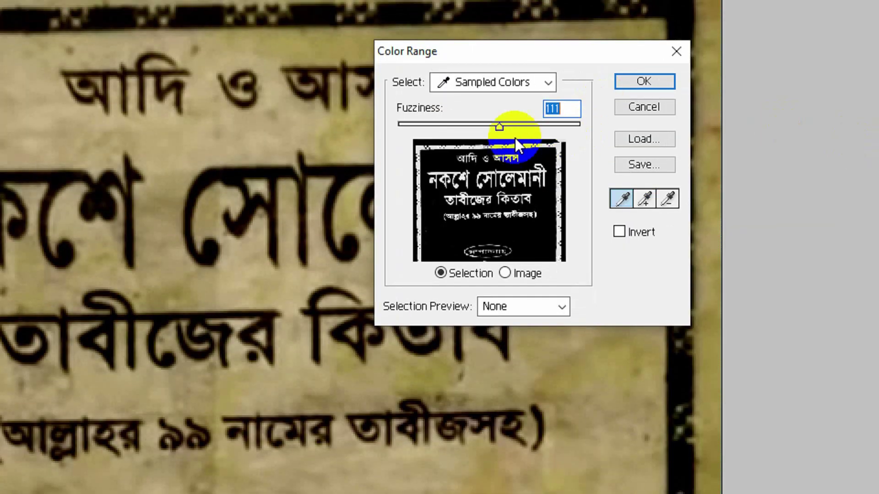
mouse_move(517, 139)
left_mouse_down()
mouse_move(525, 179)
mouse_move(462, 215)
mouse_move(496, 233)
mouse_move(510, 211)
mouse_move(481, 194)
mouse_move(462, 213)
mouse_move(302, 147)
mouse_move(517, 238)
mouse_move(530, 224)
left_mouse_up()
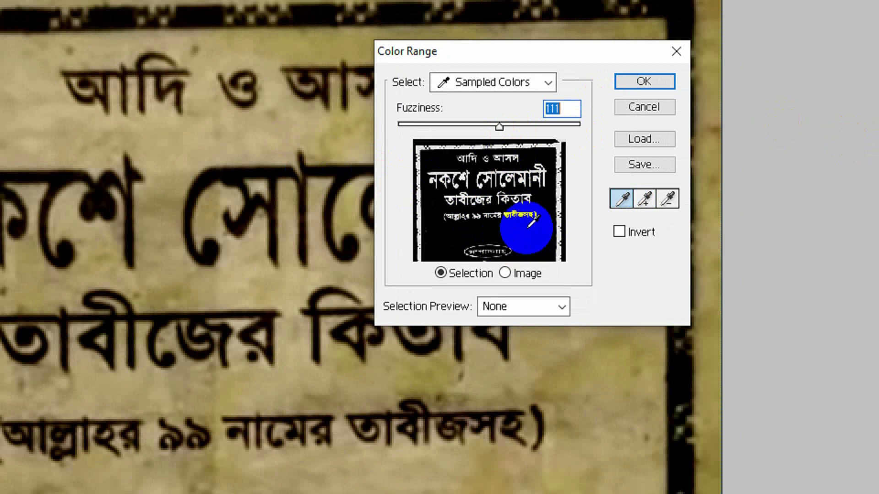
mouse_move(531, 223)
left_mouse_down()
mouse_move(463, 232)
mouse_move(458, 242)
left_mouse_up()
mouse_move(472, 192)
left_mouse_down()
mouse_move(564, 183)
mouse_move(577, 190)
left_mouse_up()
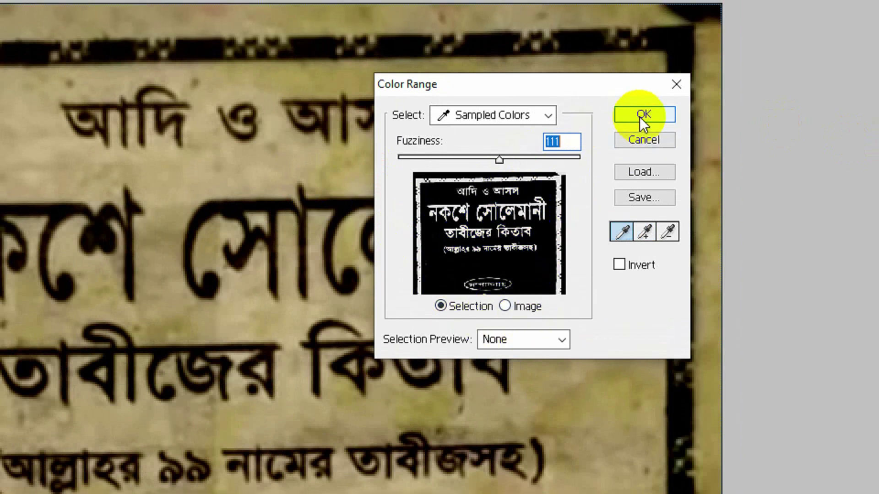
left_click(640, 84)
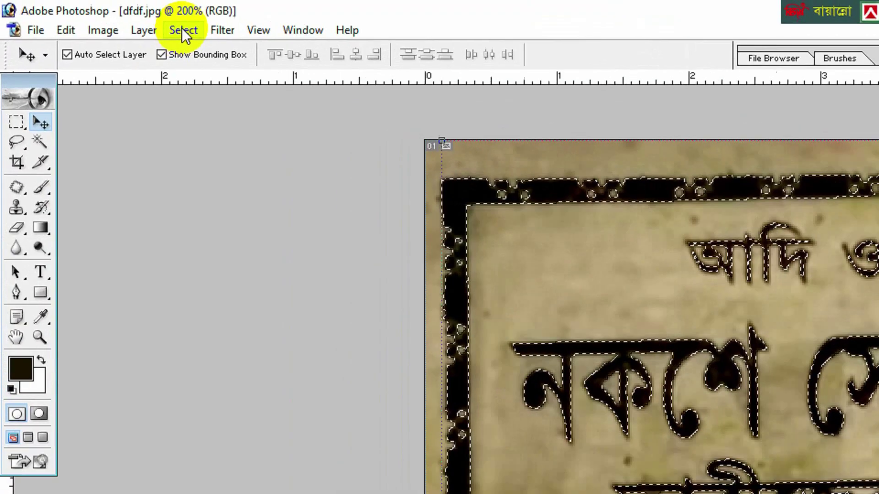
Invert the selection so it covers the stained paper background, and switch to the Eraser tool.
left_click(91, 14)
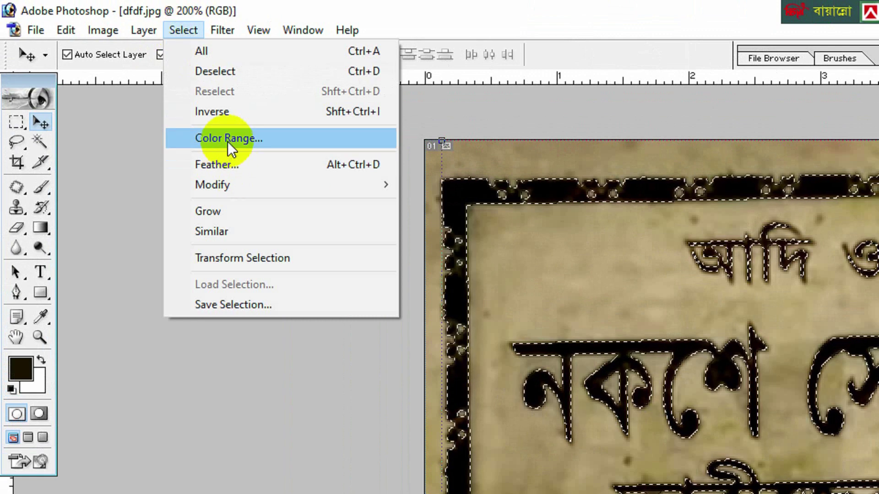
left_click(240, 115)
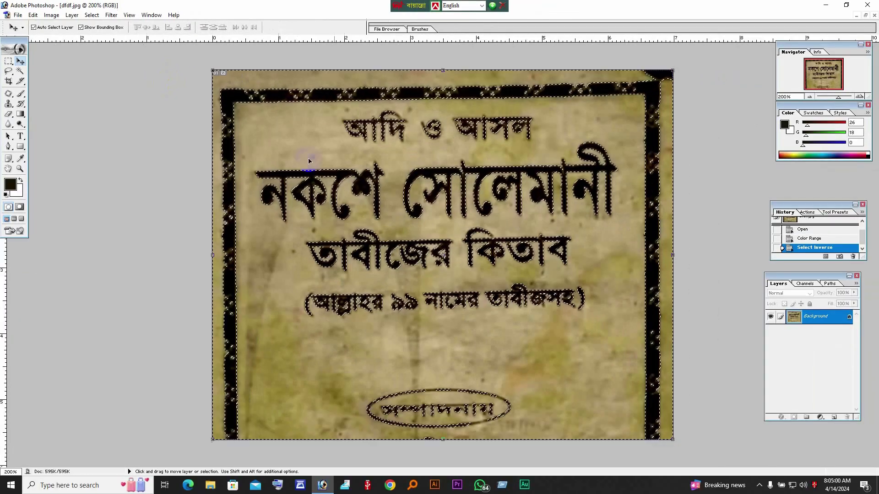
left_click(401, 186)
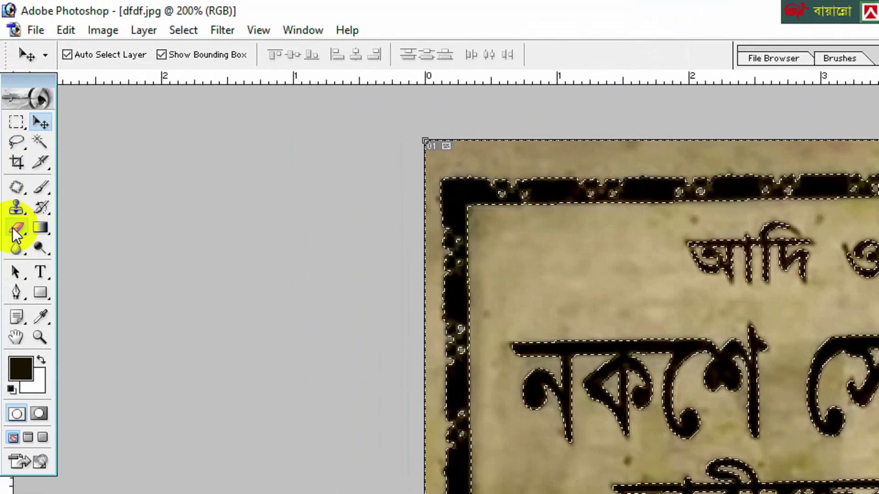
left_click_drag(10, 182, 83, 186)
left_click_drag(105, 232, 103, 231)
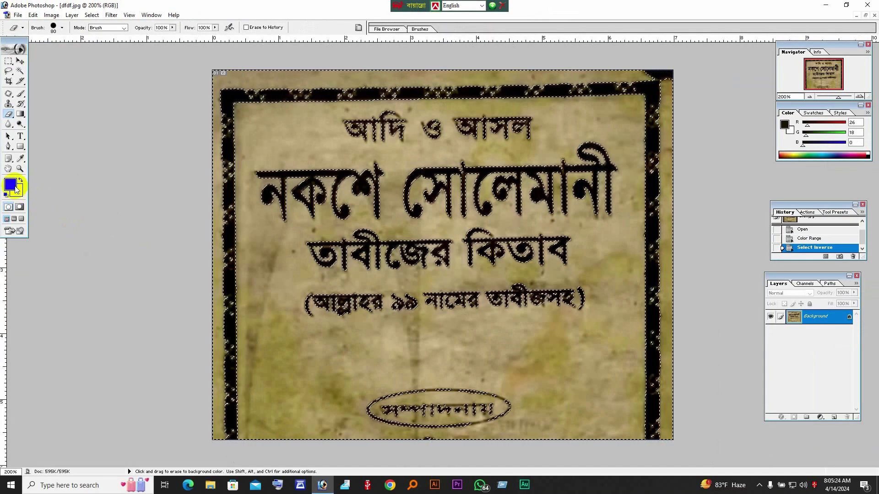
Set the foreground colour to CC9999.
left_click(11, 185)
left_click(319, 354)
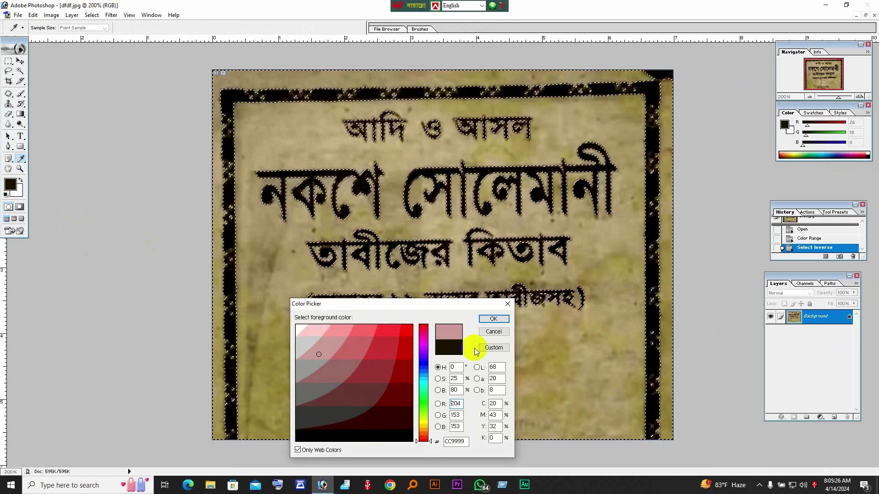
left_click(494, 319)
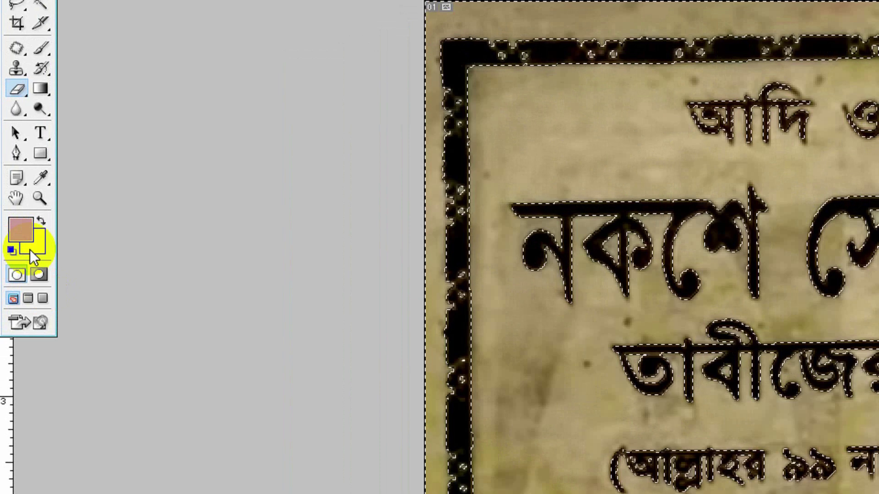
Reset the colours to the default black foreground and white background.
key("d")
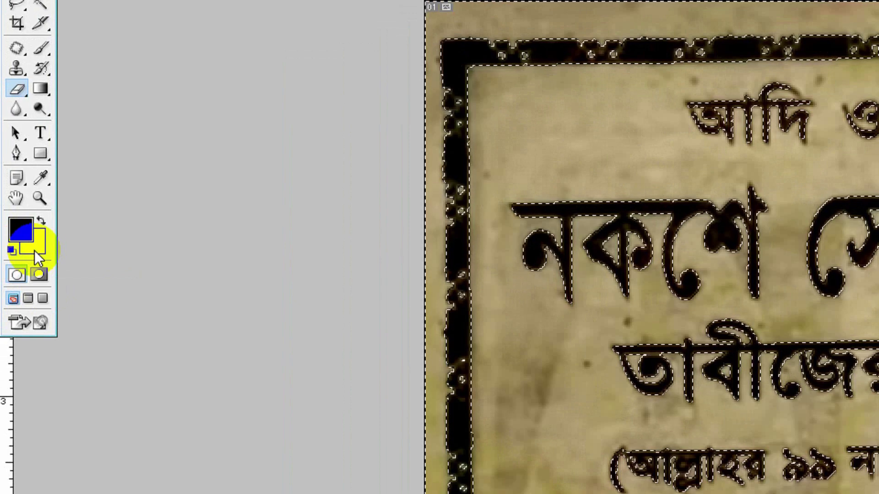
left_click(41, 222)
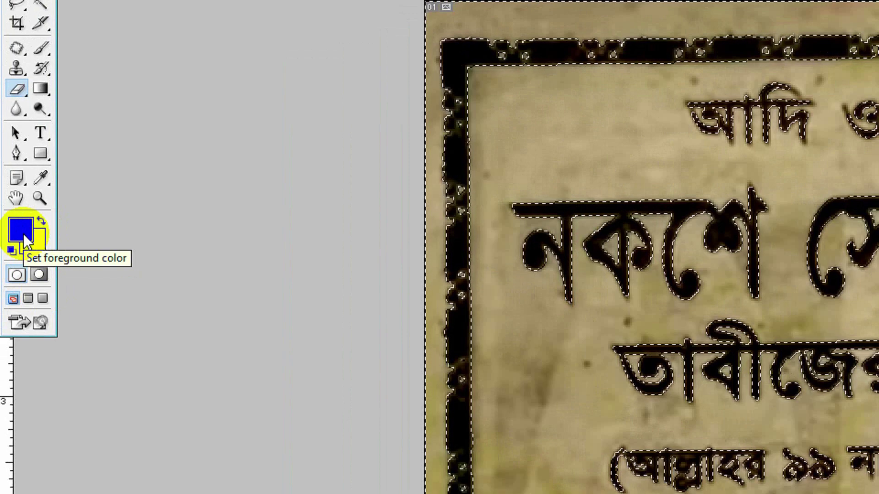
key("d")
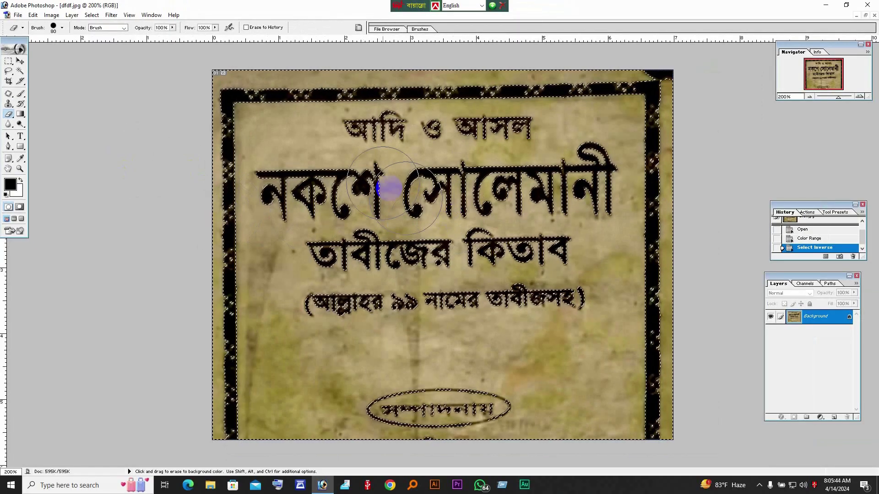
Erase the stained paper background to white across the whole page with the 80-size eraser brush.
mouse_move(178, 67)
left_mouse_down()
mouse_move(274, 87)
mouse_move(504, 101)
mouse_move(616, 85)
mouse_move(660, 111)
mouse_move(611, 137)
mouse_move(398, 138)
mouse_move(243, 111)
mouse_move(225, 144)
mouse_move(384, 183)
mouse_move(568, 155)
mouse_move(655, 173)
mouse_move(652, 238)
mouse_move(564, 211)
mouse_move(445, 226)
mouse_move(274, 212)
mouse_move(209, 229)
mouse_move(334, 269)
mouse_move(551, 251)
mouse_move(612, 257)
mouse_move(573, 353)
mouse_move(489, 321)
mouse_move(692, 259)
mouse_move(625, 406)
mouse_move(610, 294)
left_mouse_up()
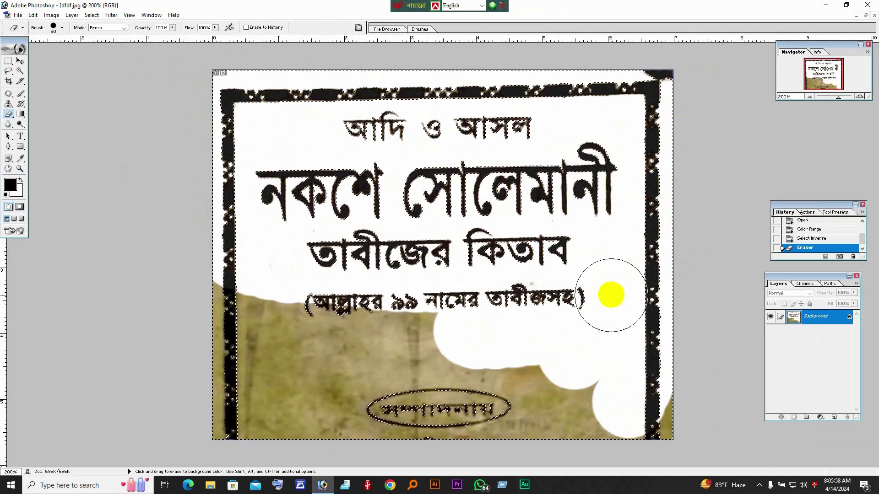
scroll(613, 300, "up", 1)
scroll(612, 314, "down", 1)
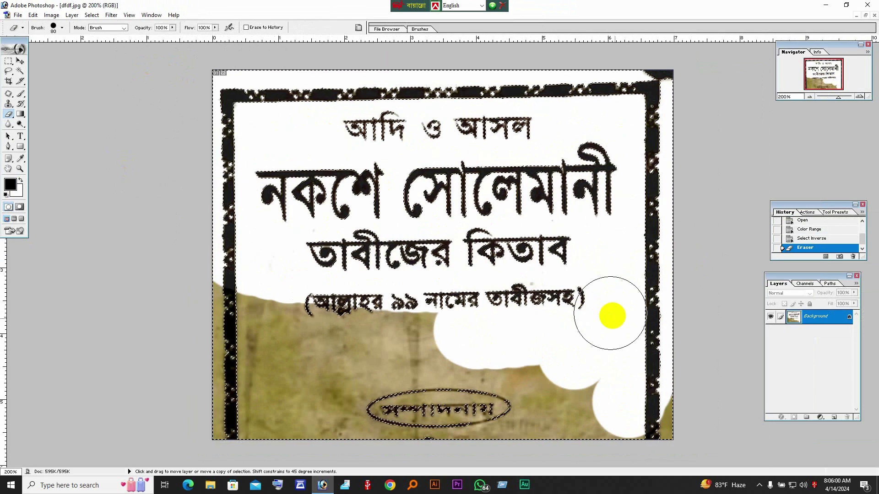
scroll(555, 333, "down", 2)
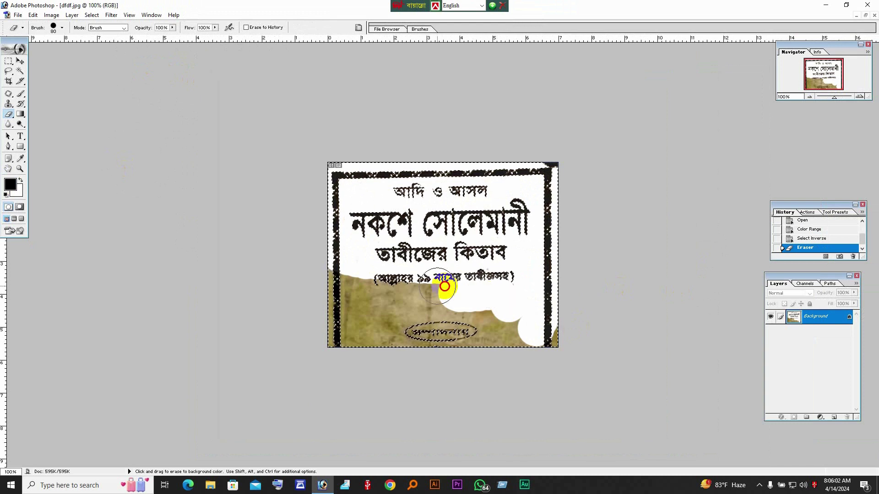
mouse_move(312, 312)
left_mouse_down()
mouse_move(444, 313)
mouse_move(335, 289)
mouse_move(324, 331)
mouse_move(498, 361)
mouse_move(479, 337)
mouse_move(499, 321)
mouse_move(521, 344)
mouse_move(573, 320)
mouse_move(557, 255)
mouse_move(557, 187)
mouse_move(481, 163)
mouse_move(368, 159)
mouse_move(315, 289)
mouse_move(414, 344)
left_mouse_up()
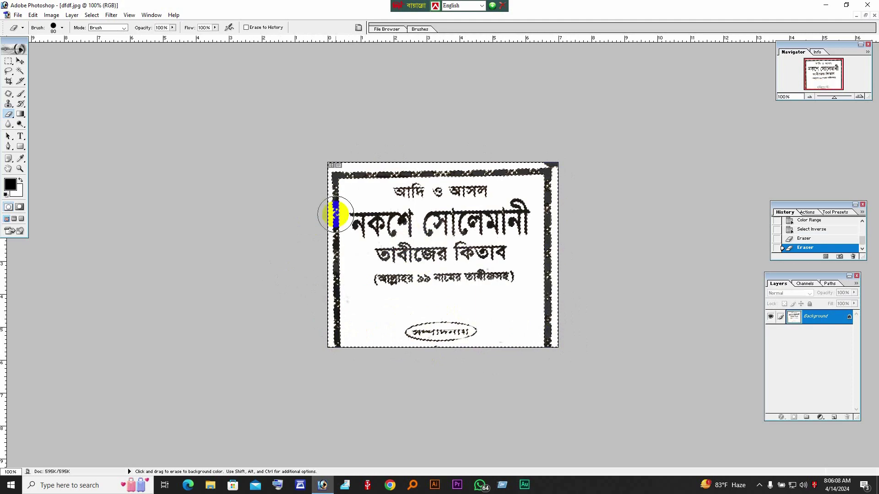
Clear the selection and check the cleaned lettering and border at several magnifications.
key("ctrl")
key("ctrl+plus")
key("ctrl+plus")
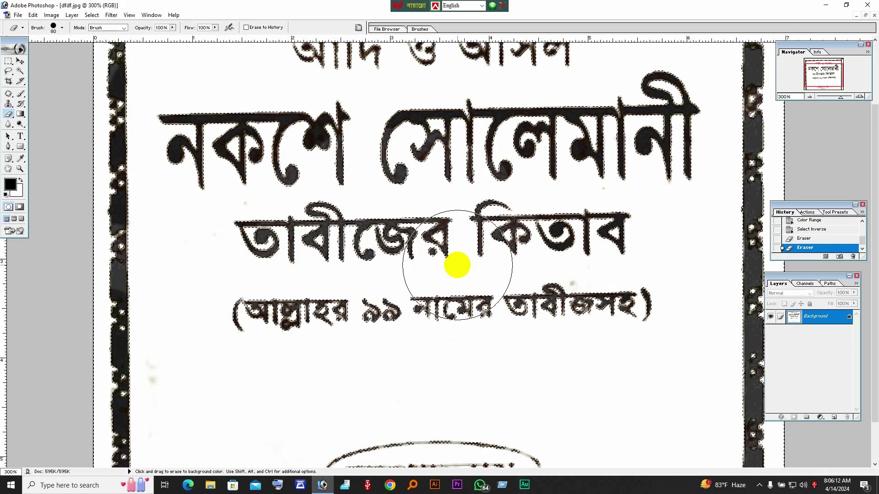
key("ctrl+d")
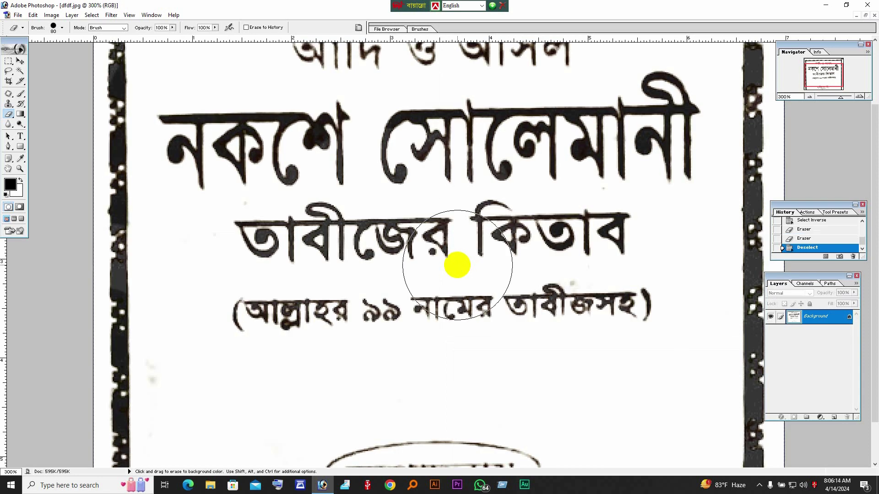
left_click(448, 263, "alt")
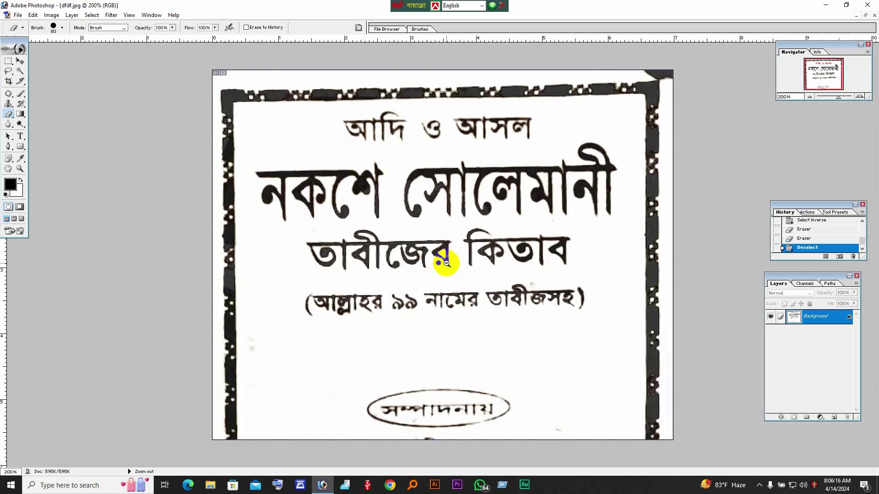
left_click(447, 264, "alt")
left_click(468, 255, "ctrl")
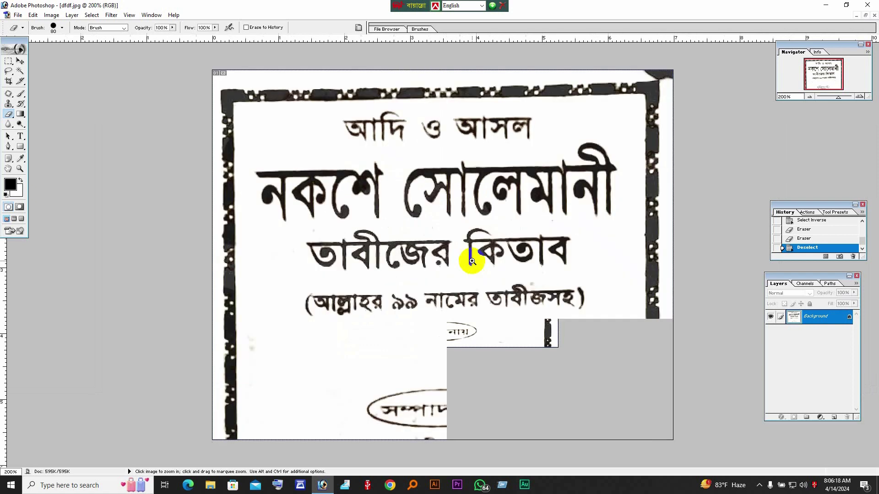
key("ctrl")
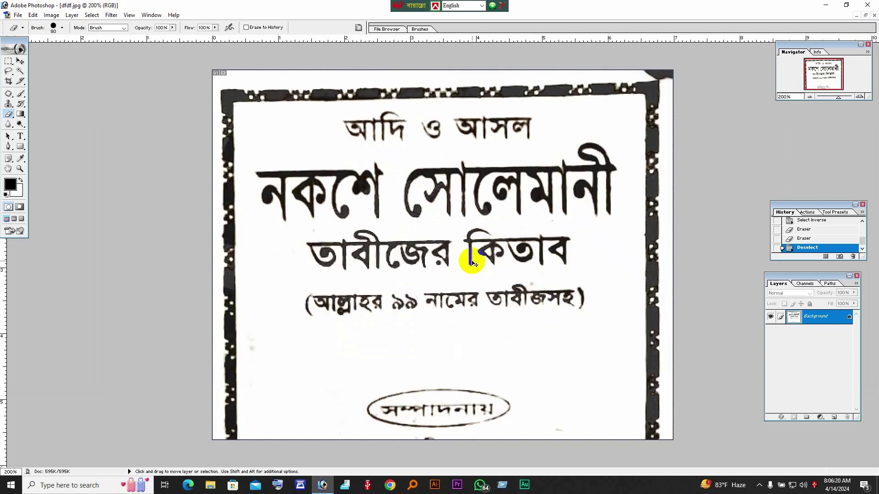
Darken the lettering and border with Levels by raising the black input level to 39.
key("ctrl+l")
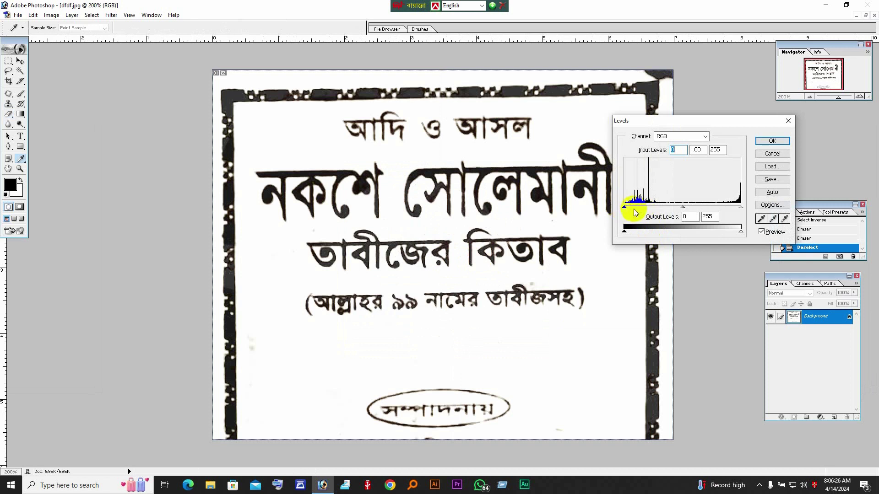
left_click_drag(626, 208, 642, 207)
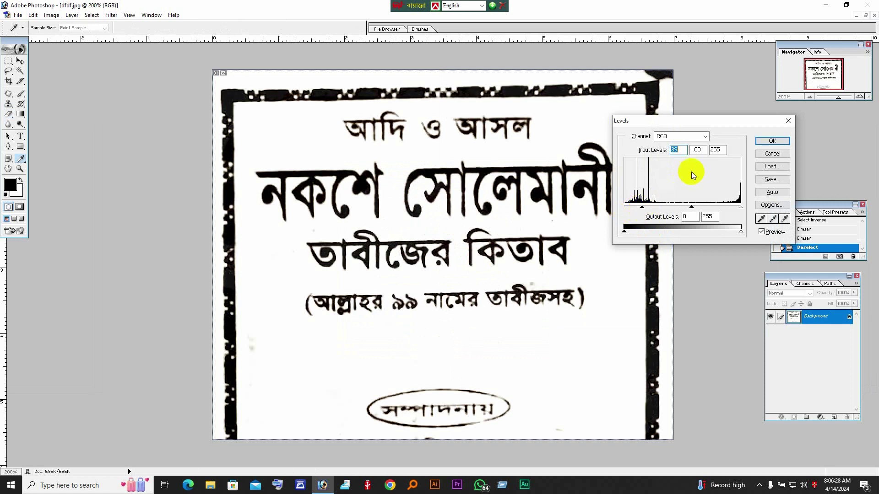
left_click(774, 145)
key("e")
scroll(441, 232, "down", 2)
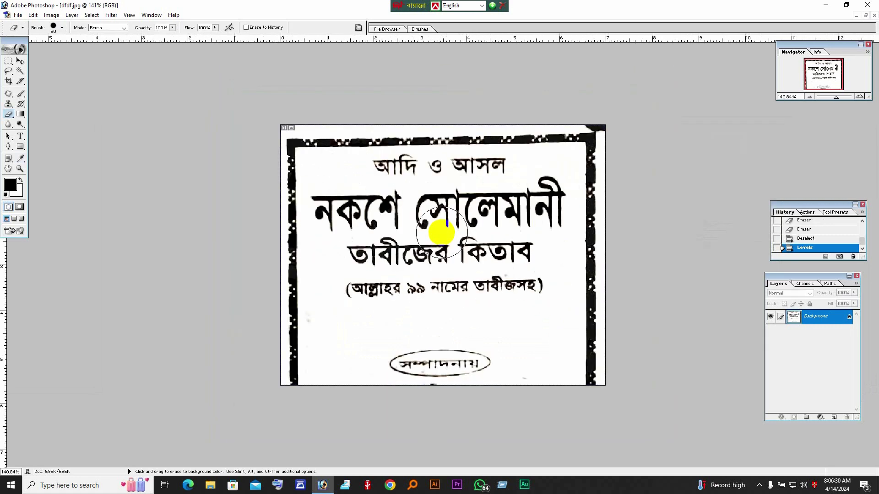
scroll(441, 232, "up", 2)
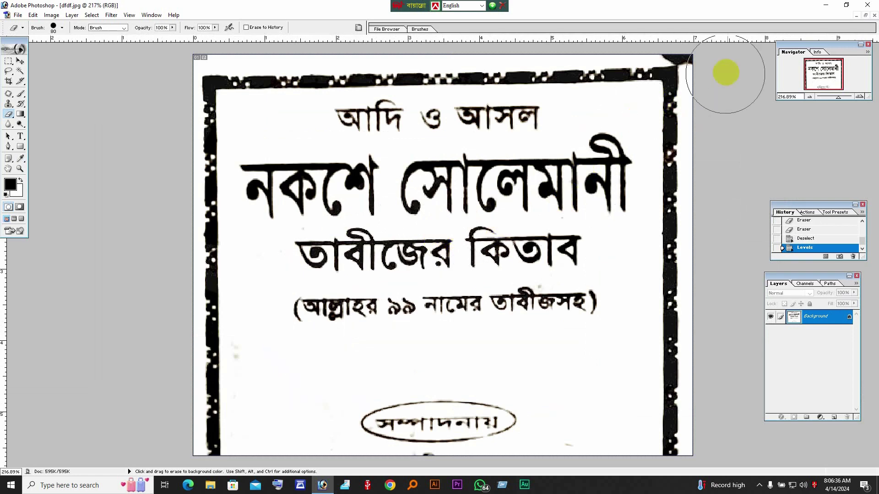
Erase the dark patch in the page's upper-right corner, outside the border, with the eraser brush reduced to size 20.
key("ctrl+space")
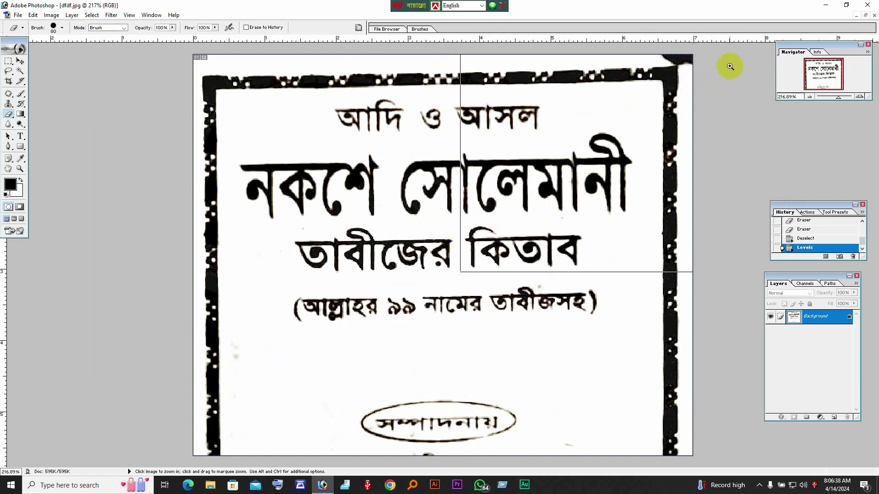
left_click(730, 67)
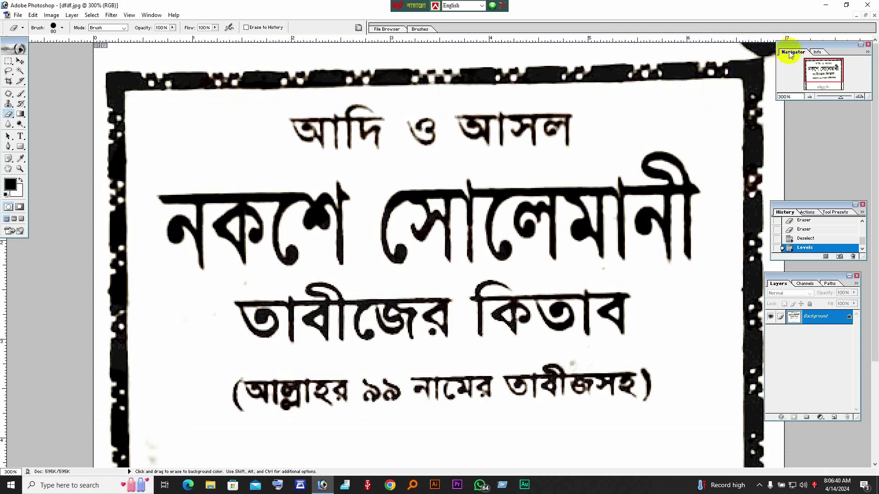
left_click_drag(789, 54, 830, 73)
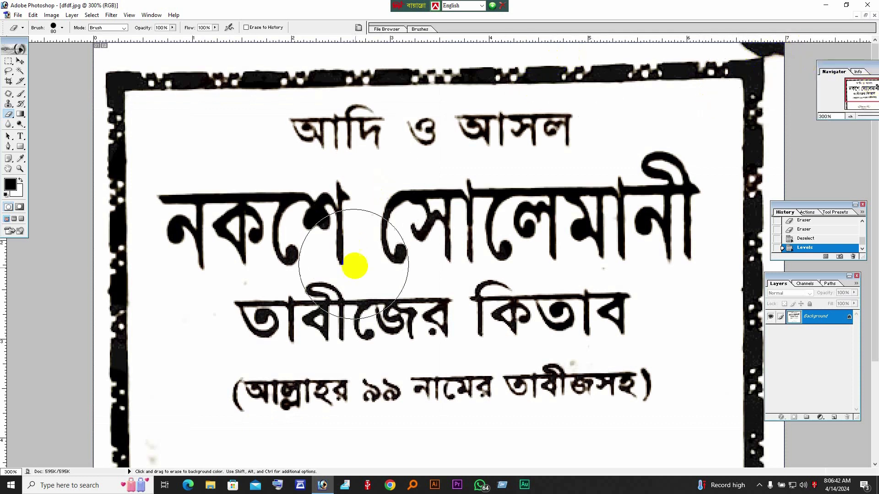
key("bracketleft")
key("bracketleft")
key("bracketleft")
key("bracketleft")
key("bracketleft")
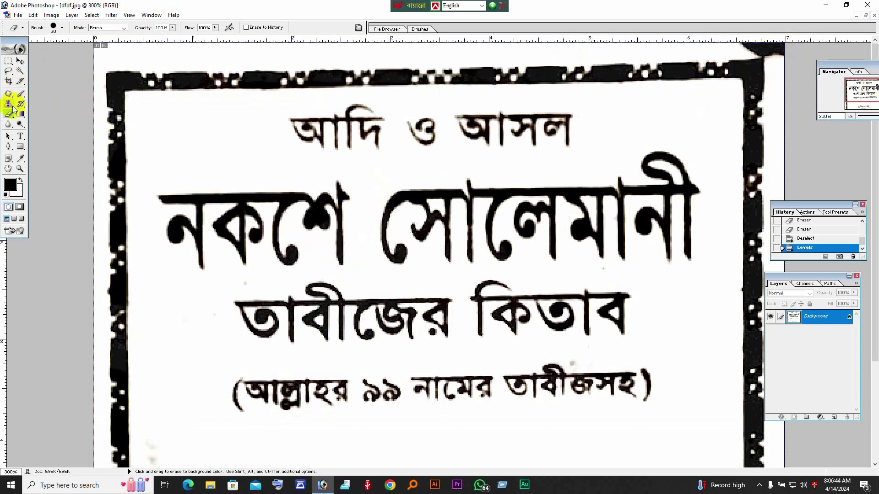
left_click_drag(9, 114, 38, 115)
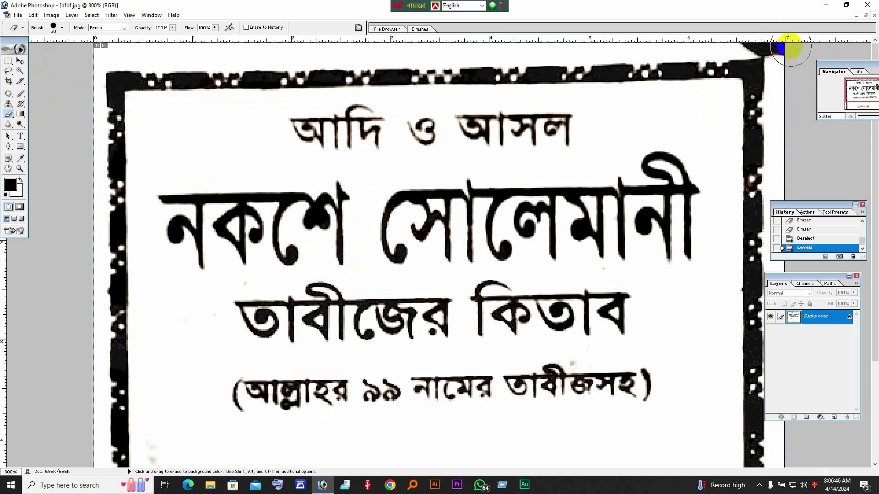
key("bracketleft")
mouse_move(780, 60)
left_mouse_down()
mouse_move(775, 43)
mouse_move(735, 43)
mouse_move(784, 55)
left_mouse_up()
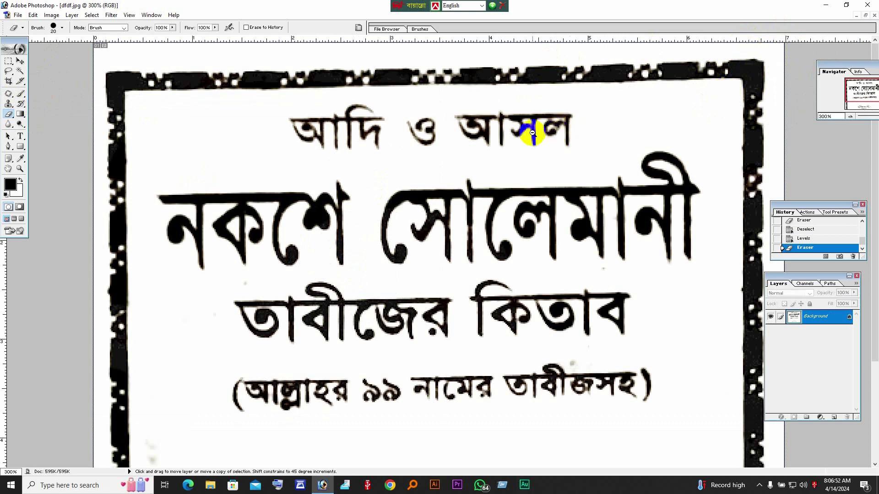
Examine the whole cleaned page, its lettering and border, at different magnifications.
key("ctrl+minus")
key("ctrl+minus")
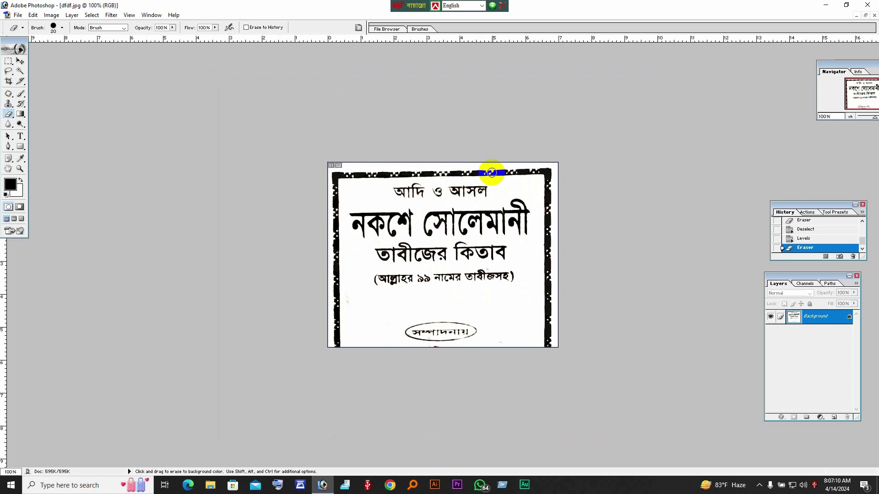
left_click(447, 197, "ctrl")
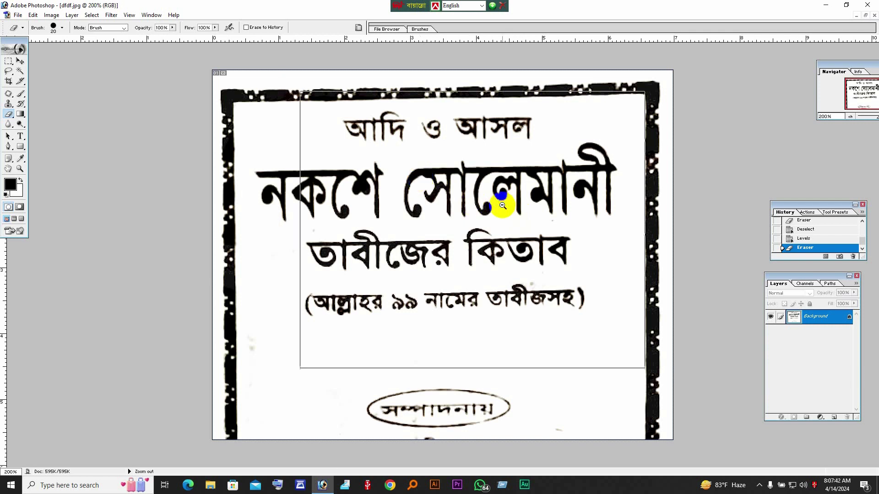
key("ctrl+minus")
key("ctrl+minus")
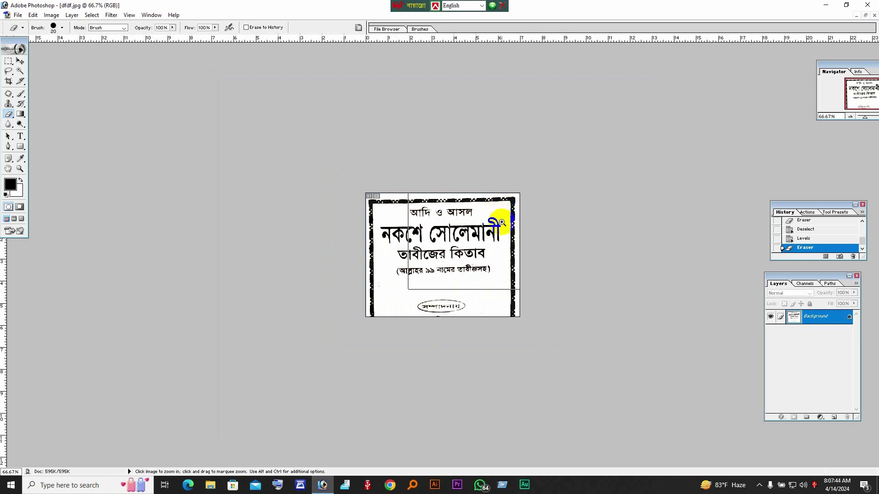
left_click(501, 223, "ctrl")
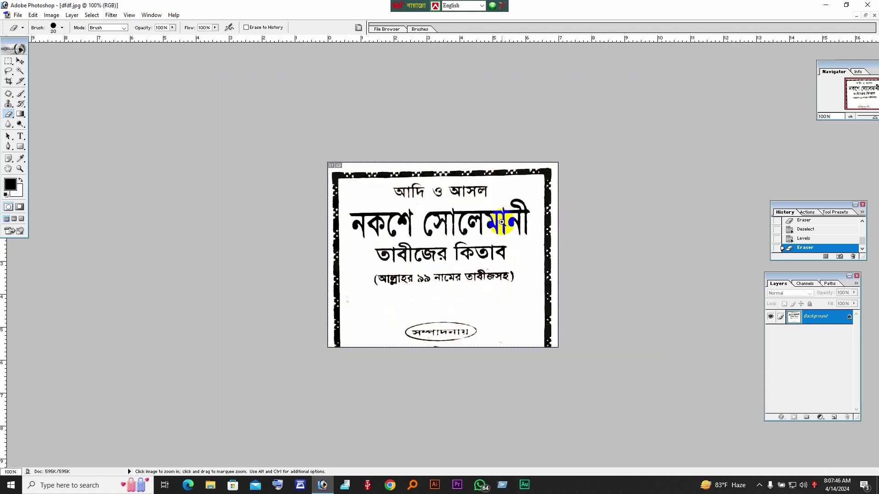
left_click(761, 485)
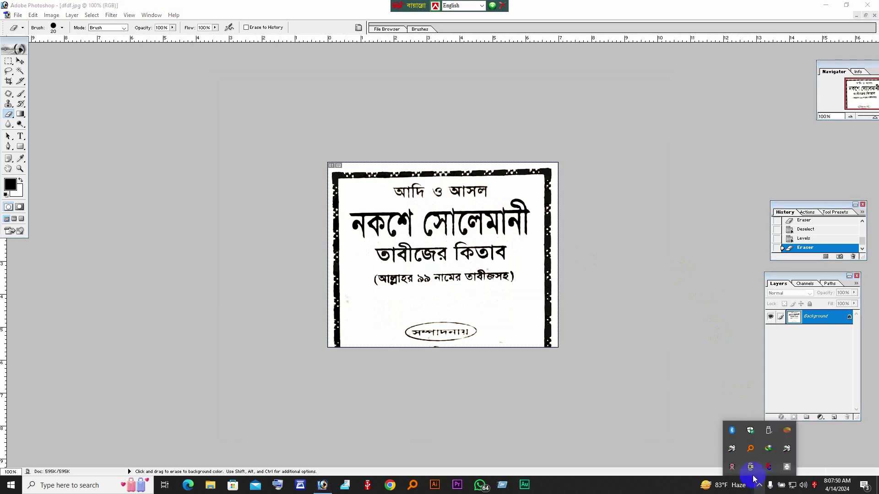